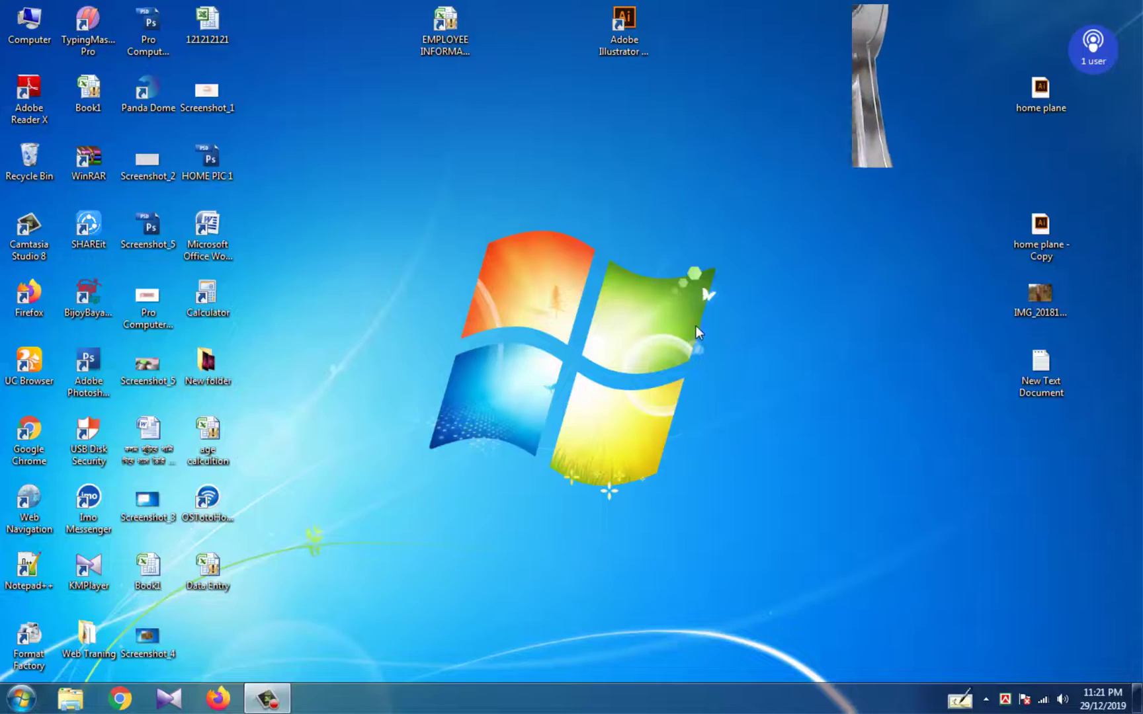
# Launch Microsoft Office Word 2007 from the Windows 7 Start menu to get a blank Document1
pyautogui.click(22, 699)
pyautogui.click(86, 570)
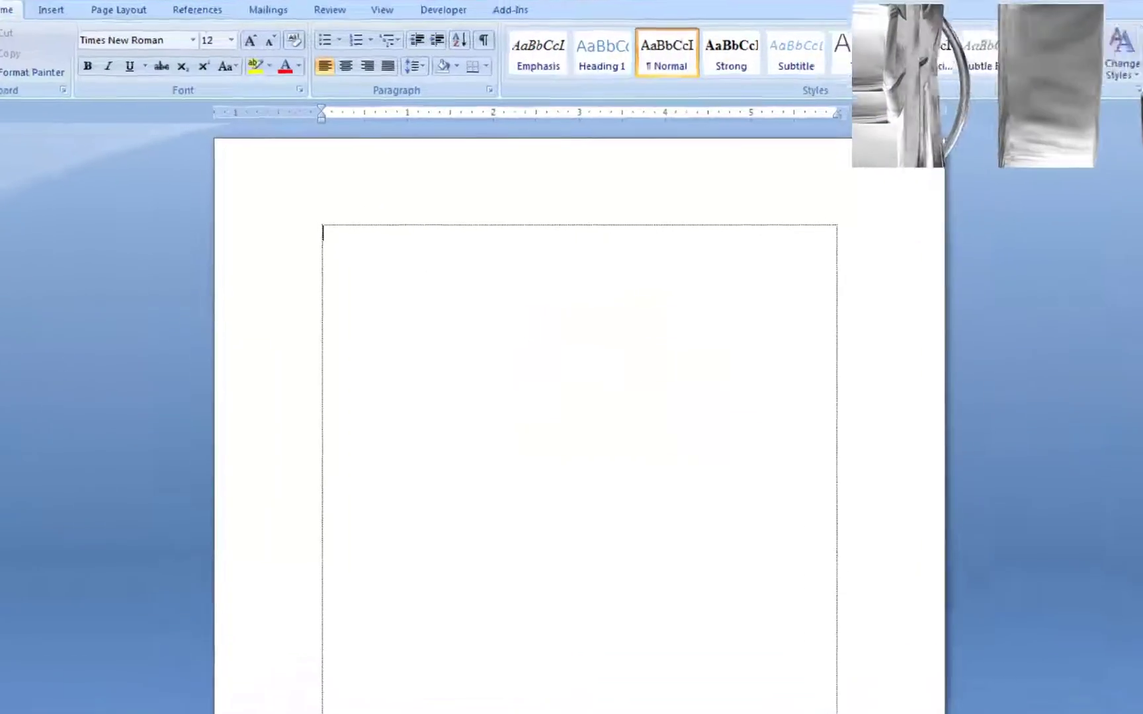
# In Page Setup, set the paper width and height to 4 inches
pyautogui.doubleClick(10, 387)
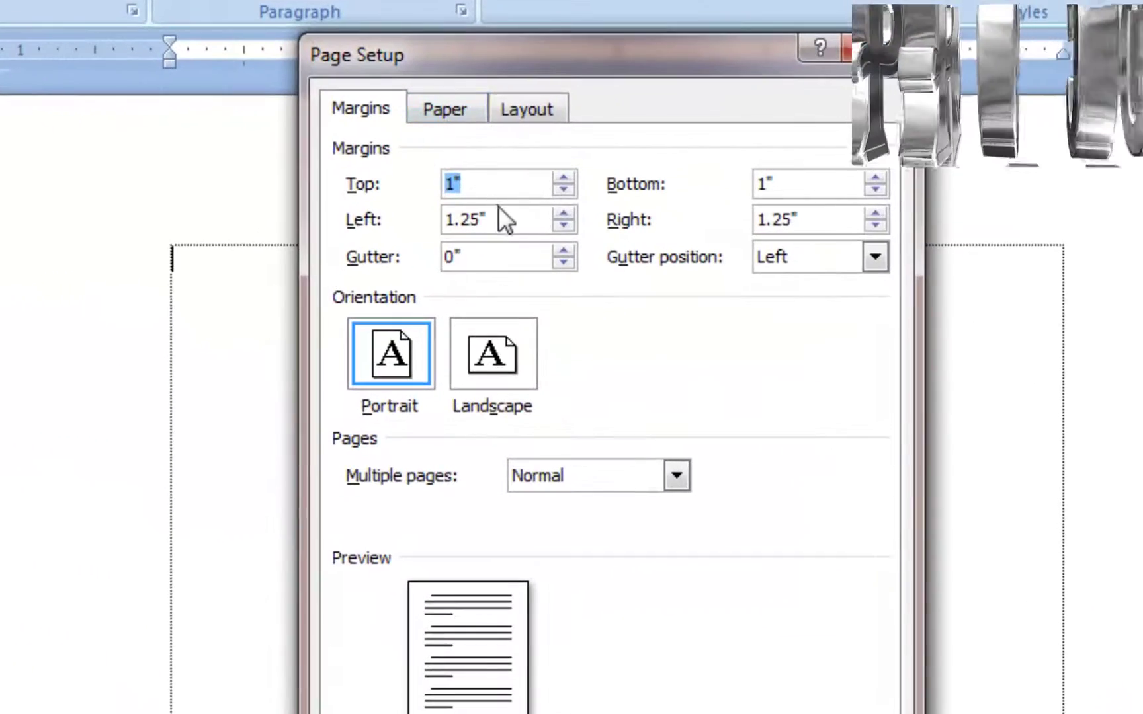
pyautogui.click(465, 117)
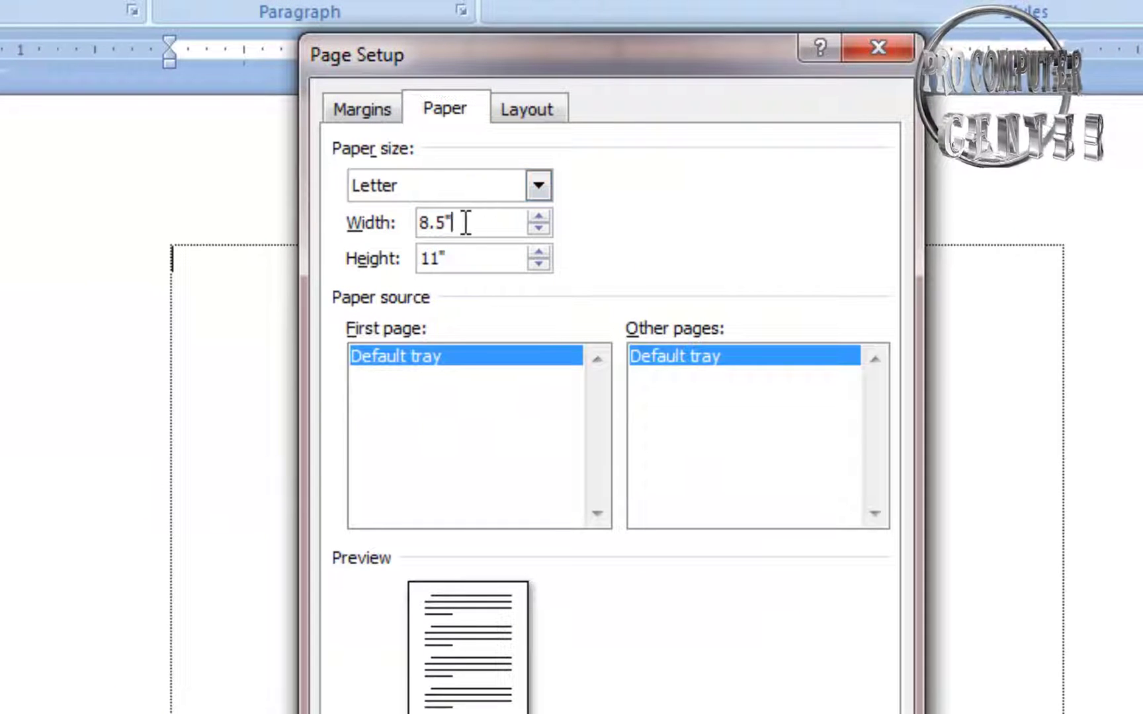
pyautogui.moveTo(465, 223); pyautogui.dragTo(365, 229)
pyautogui.write('4')
pyautogui.press('Tab')
pyautogui.write('4')
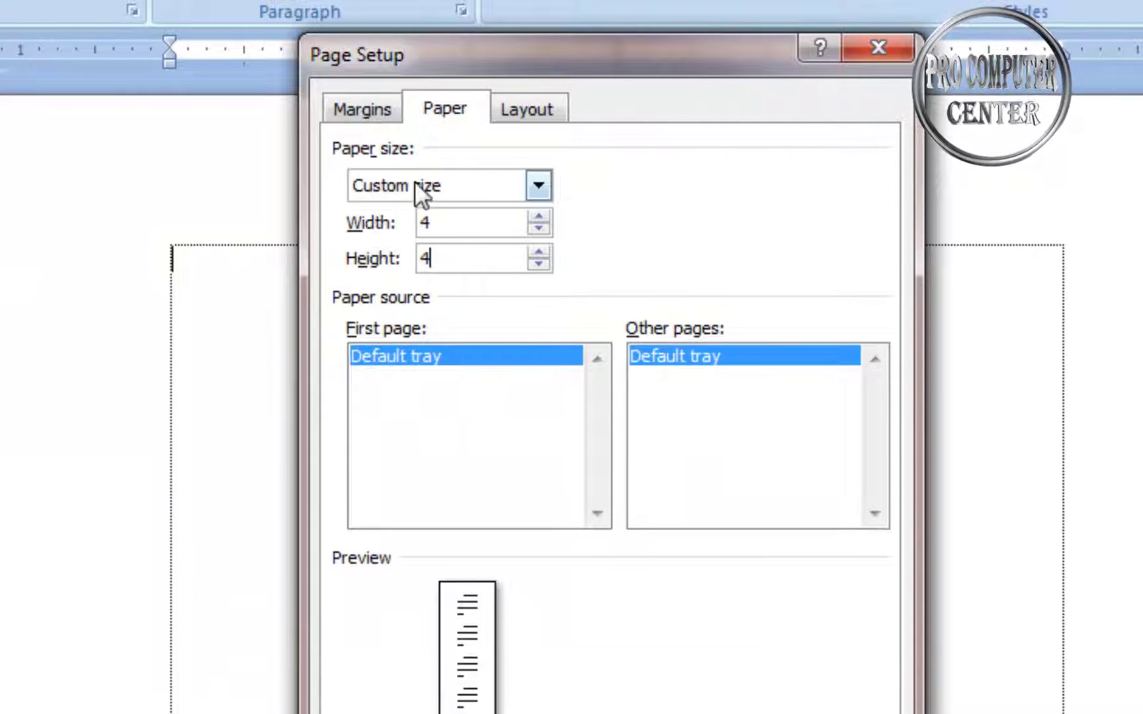
# Set the top, left, bottom and right margins to 0 and apply the settings
pyautogui.click(358, 106)
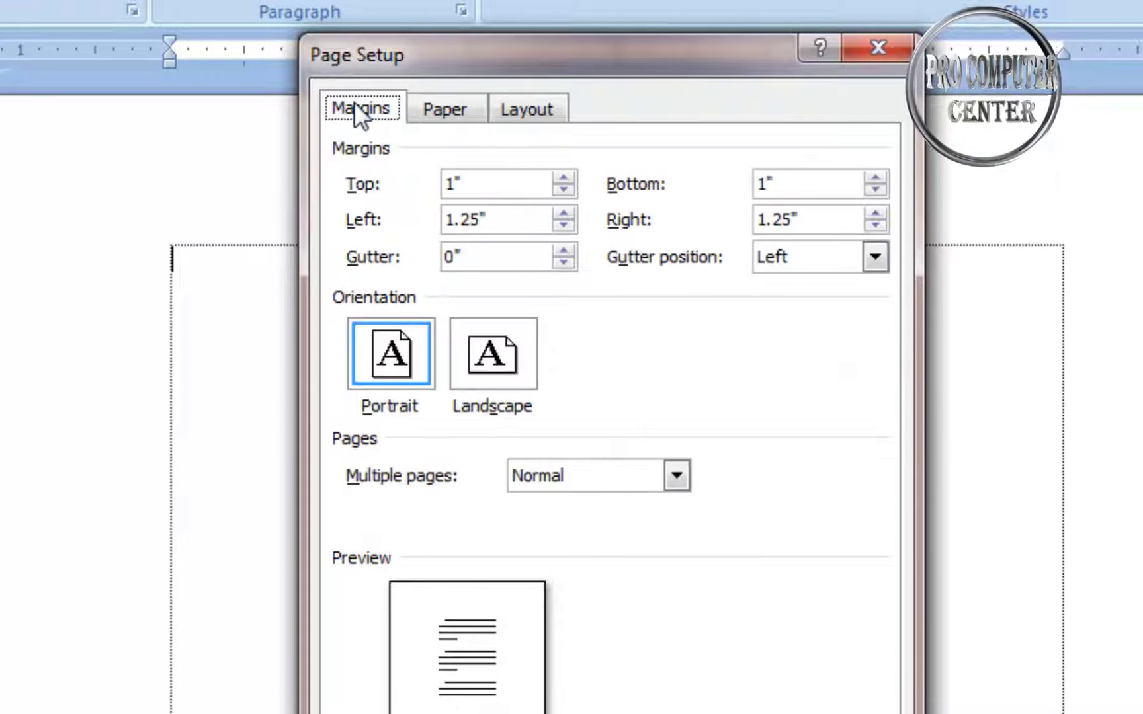
pyautogui.click(564, 225)
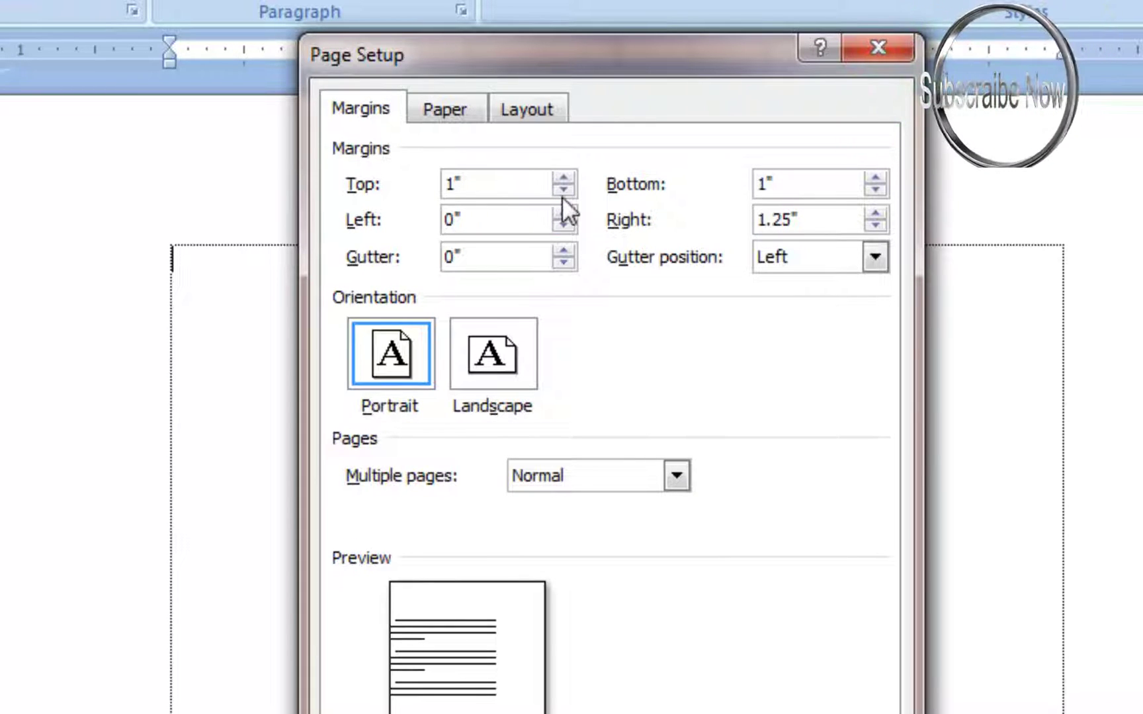
pyautogui.click(561, 193)
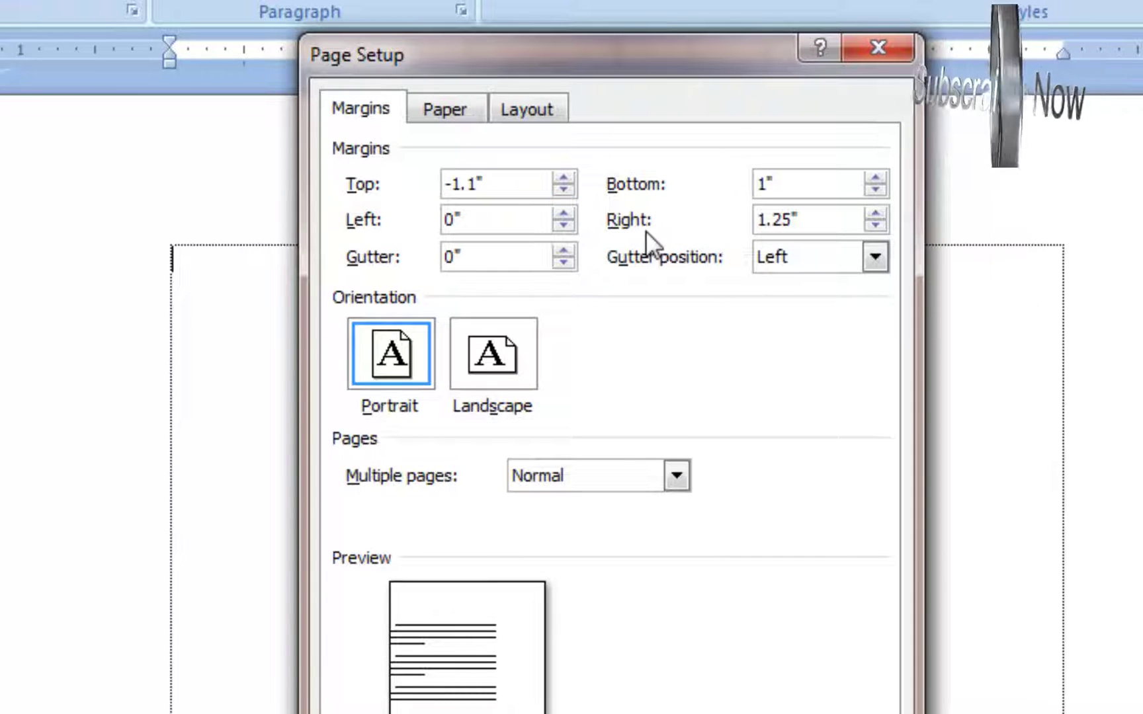
pyautogui.press('Up')
pyautogui.press('Up')
pyautogui.press('Up')
pyautogui.press('Up')
pyautogui.press('Up')
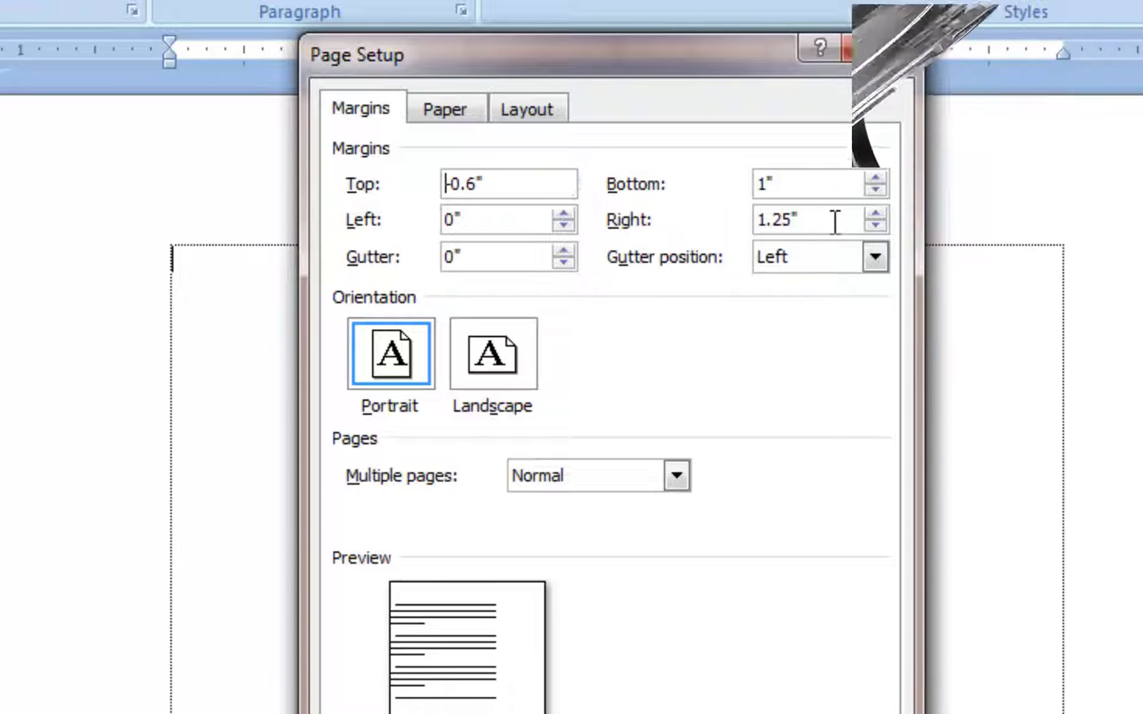
pyautogui.press('Up')
pyautogui.press('Up')
pyautogui.press('Up')
pyautogui.press('Up')
pyautogui.press('Up')
pyautogui.press('Up')
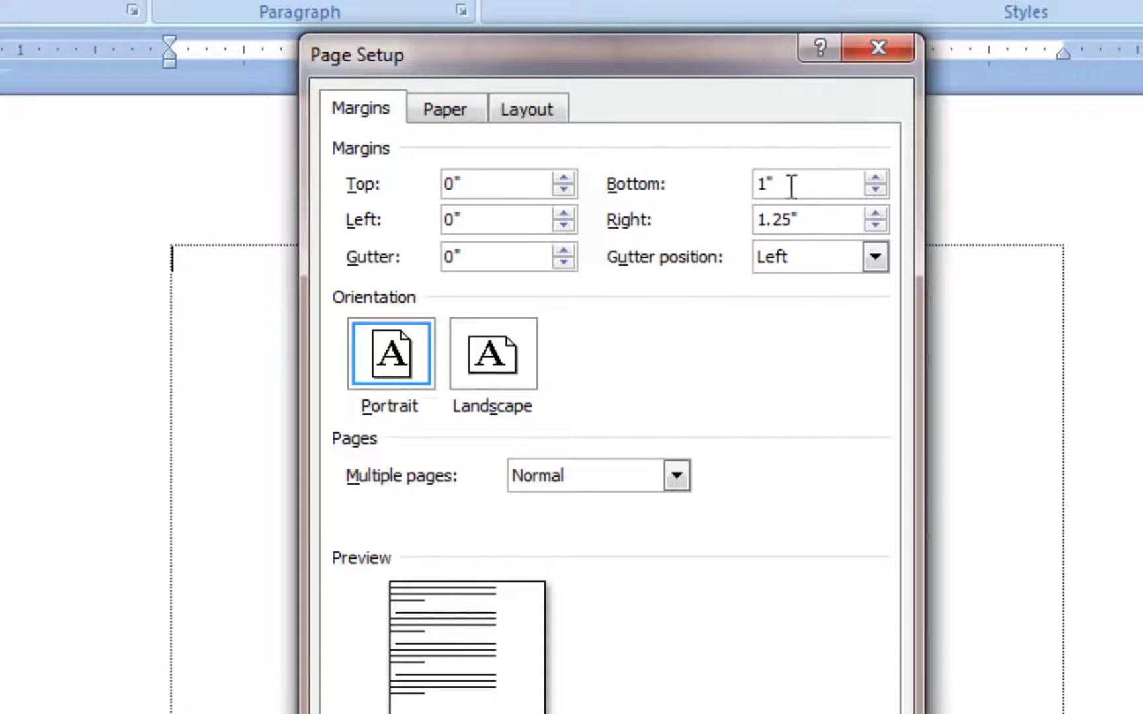
pyautogui.doubleClick(791, 184)
pyautogui.write('0')
pyautogui.doubleClick(825, 217)
pyautogui.write('0')
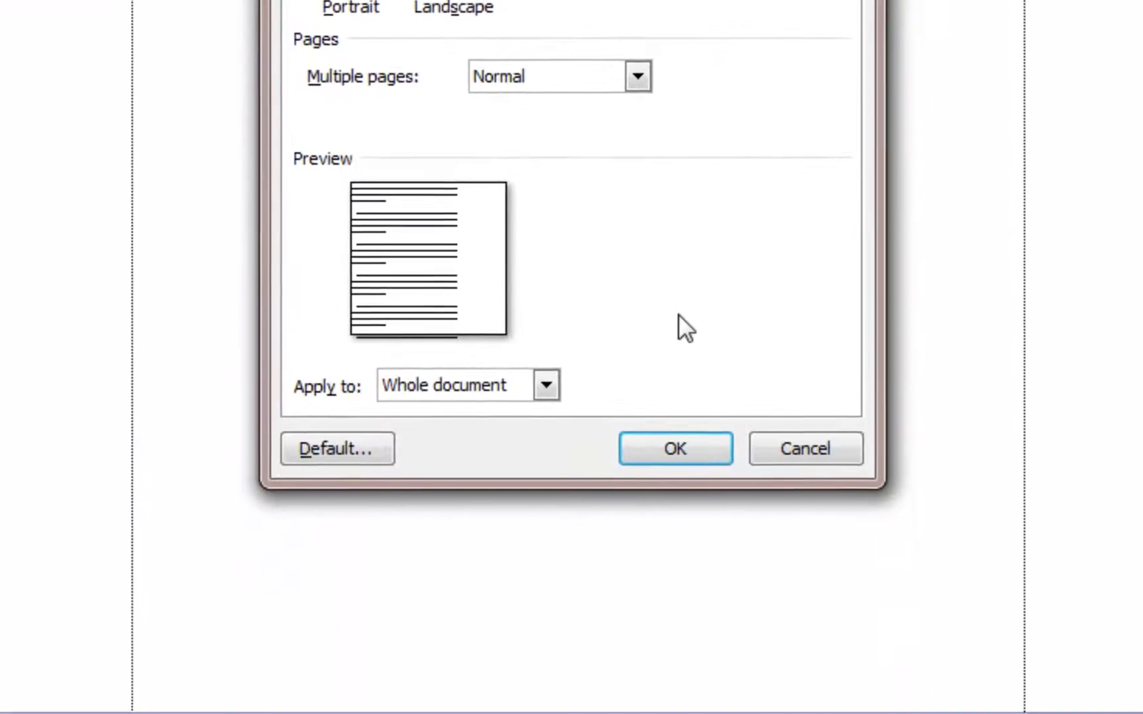
pyautogui.click(711, 649)
# Accept the margin warning and zoom the page view to 150%
pyautogui.click(613, 363)
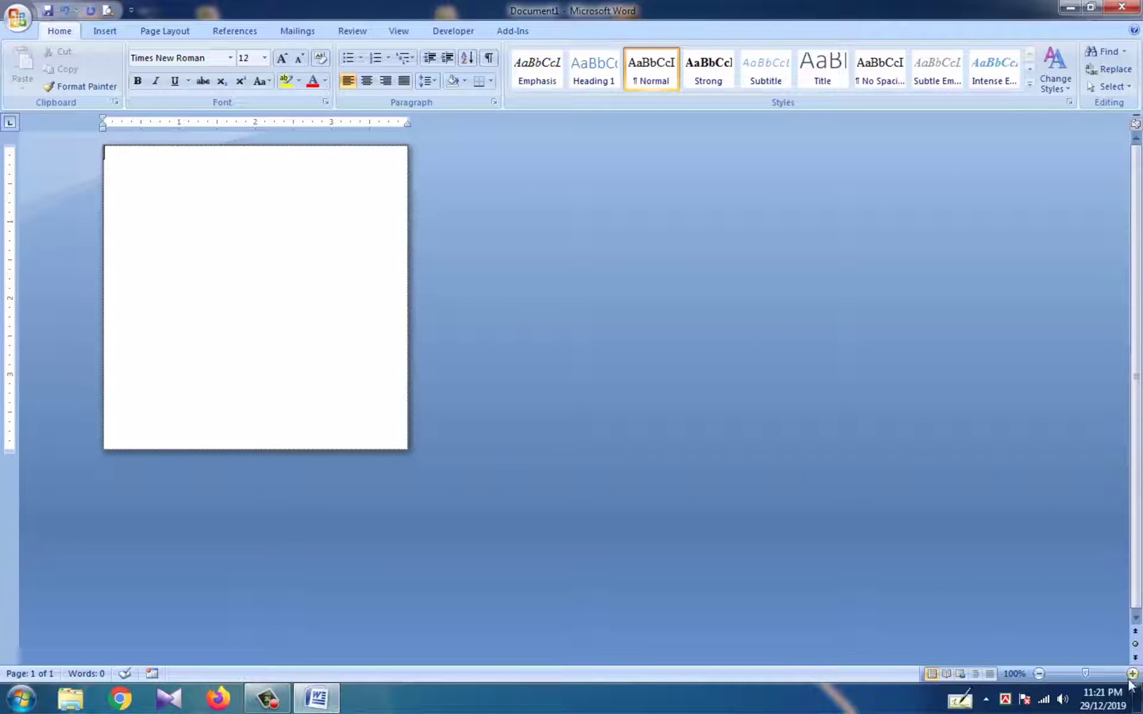
pyautogui.click(1134, 673)
pyautogui.click(1133, 674)
pyautogui.click(1134, 673)
pyautogui.click(1133, 674)
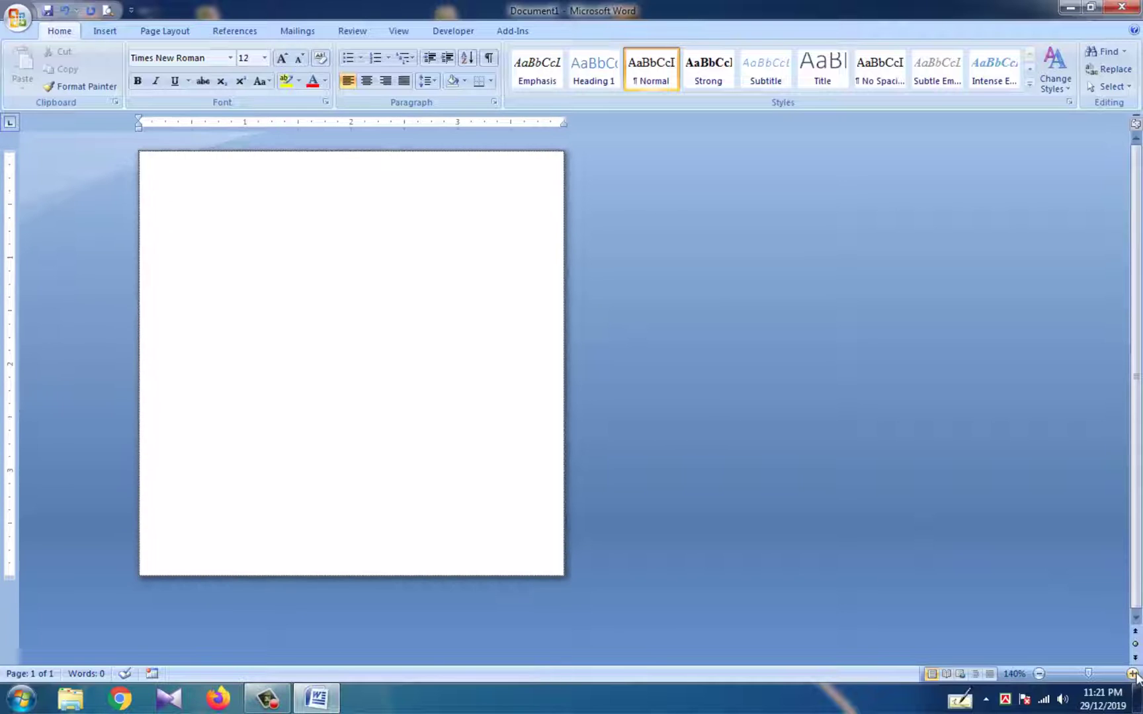
pyautogui.click(1133, 674)
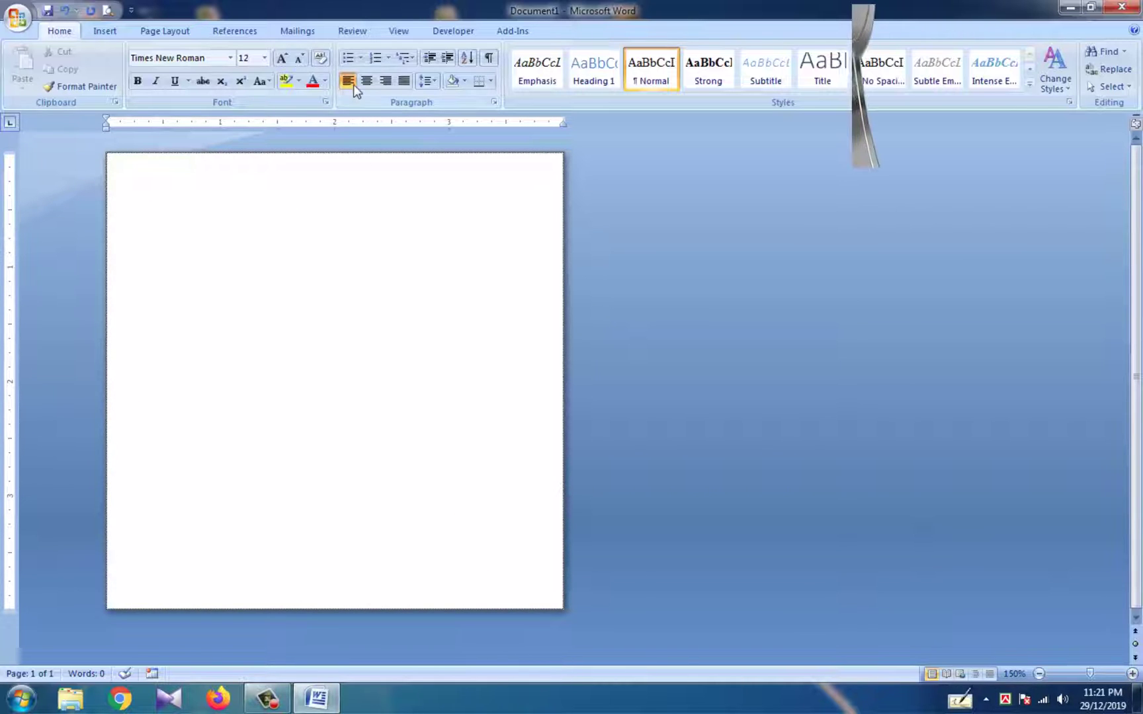
# Set the font size to 31, type a capital A and select it
pyautogui.click(105, 30)
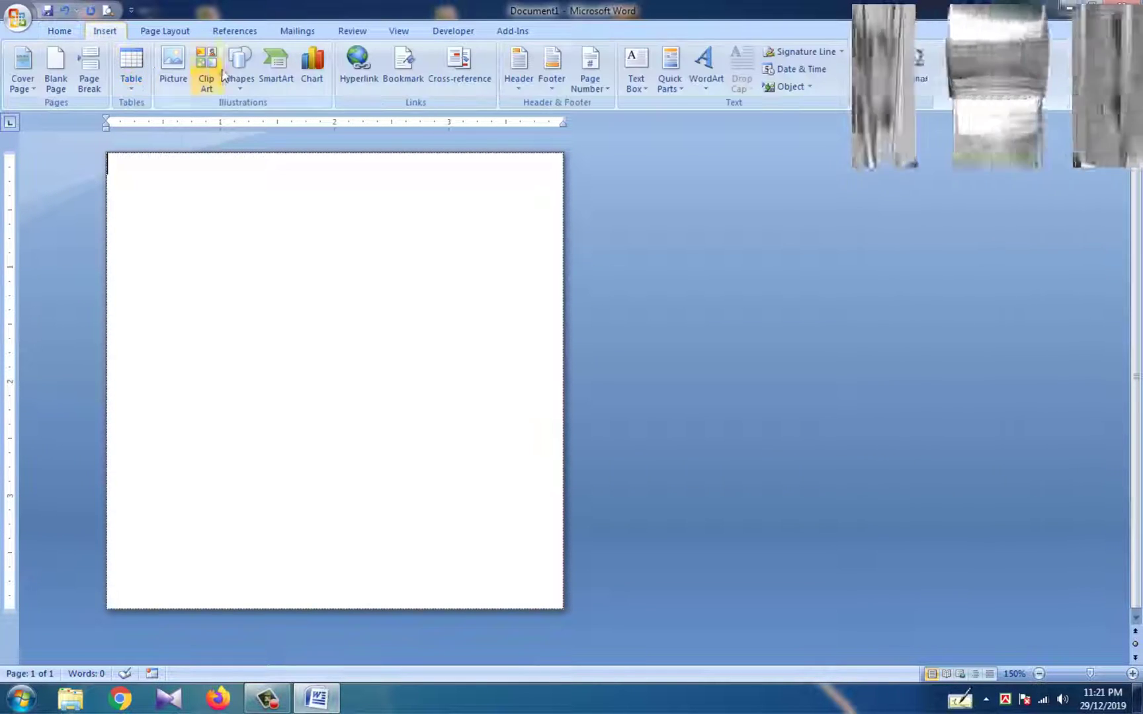
pyautogui.click(59, 30)
pyautogui.click(248, 57)
pyautogui.write('31')
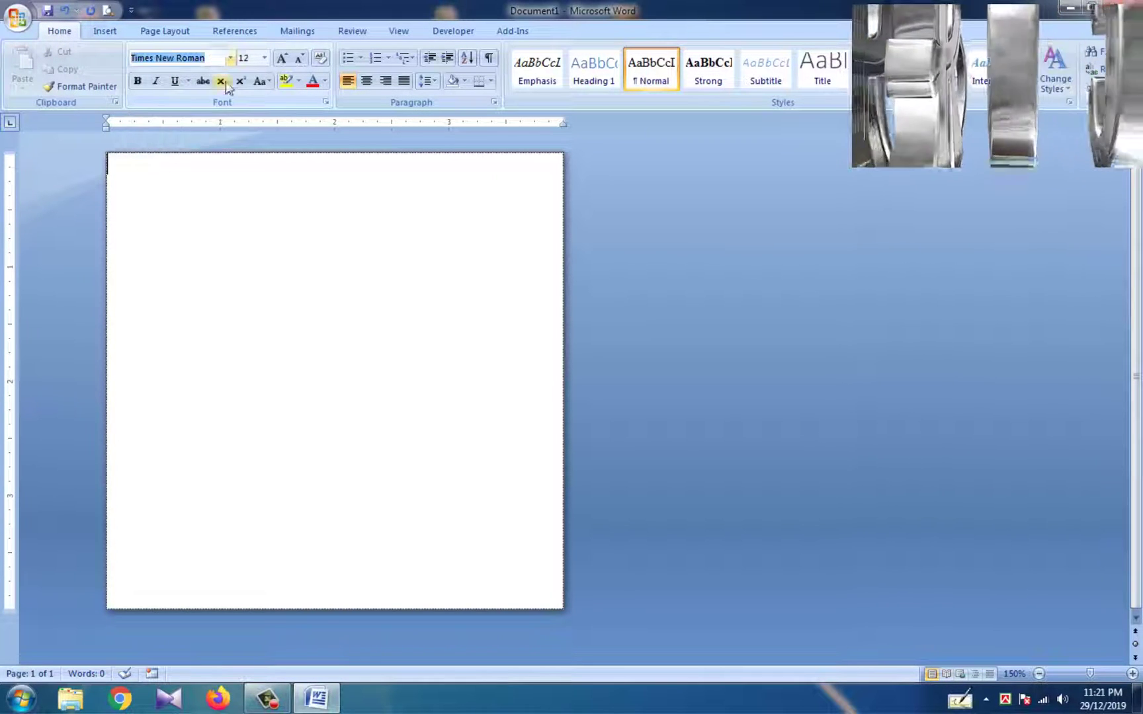
pyautogui.press('Return')
pyautogui.write('A')
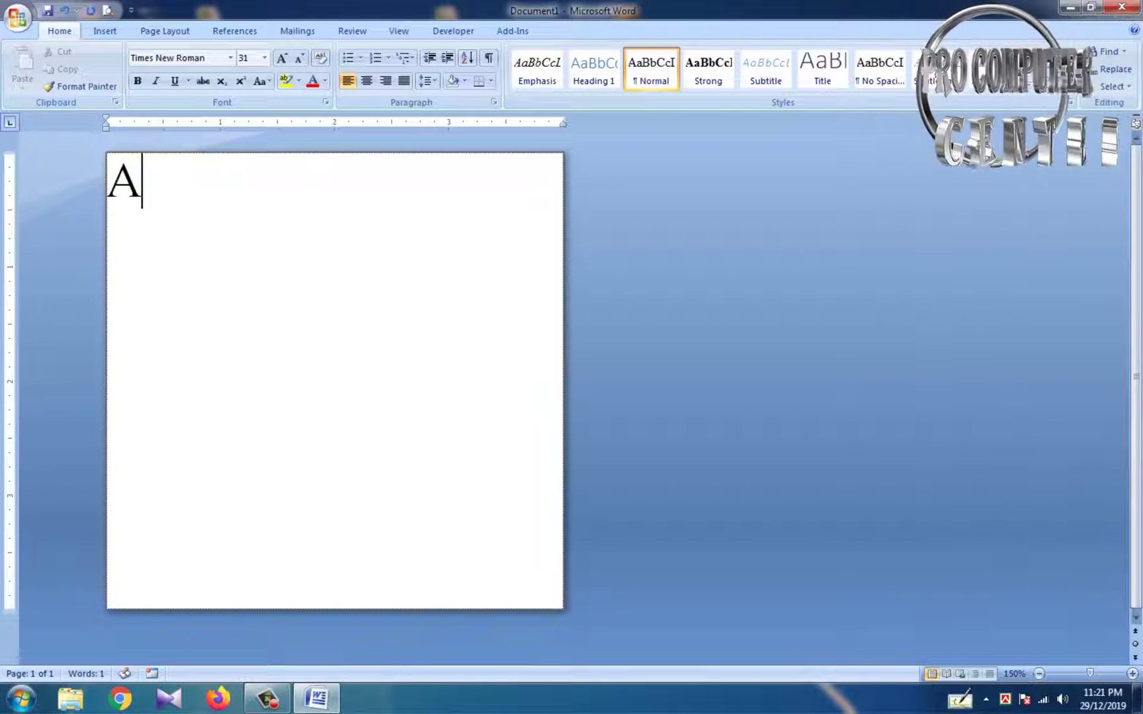
pyautogui.hotkey('ctrl', 'a')
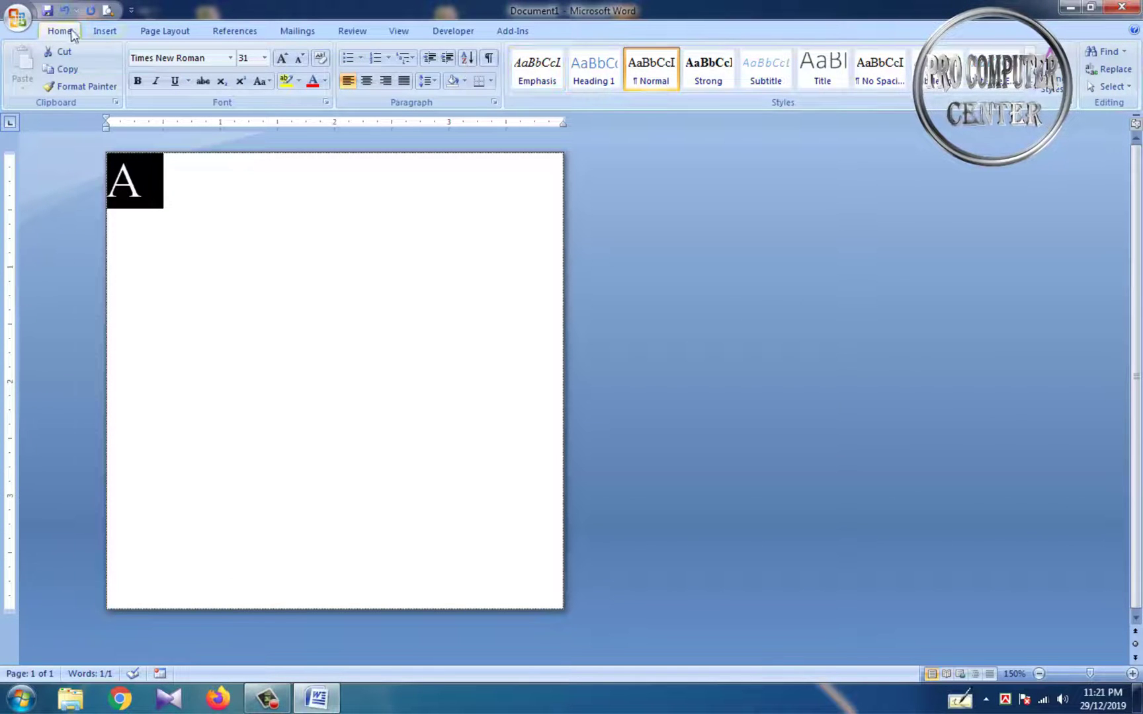
pyautogui.click(105, 32)
# Turn the A into first-style WordArt in the Algerian font at size 80
pyautogui.click(721, 85)
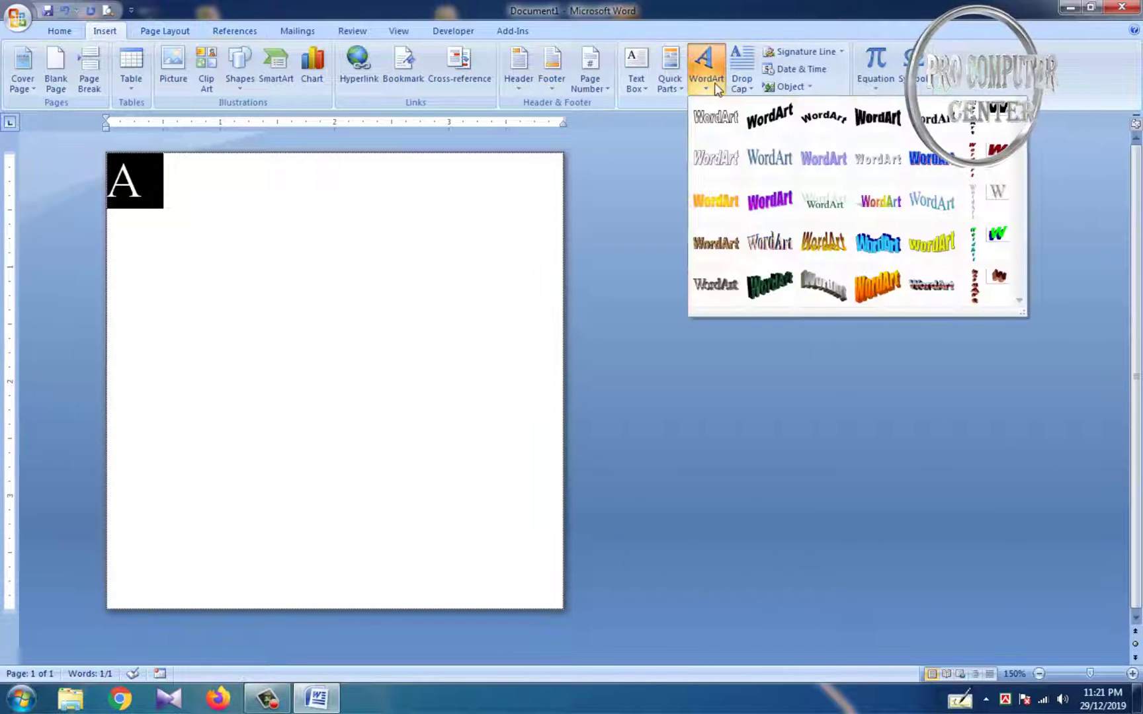
pyautogui.click(705, 121)
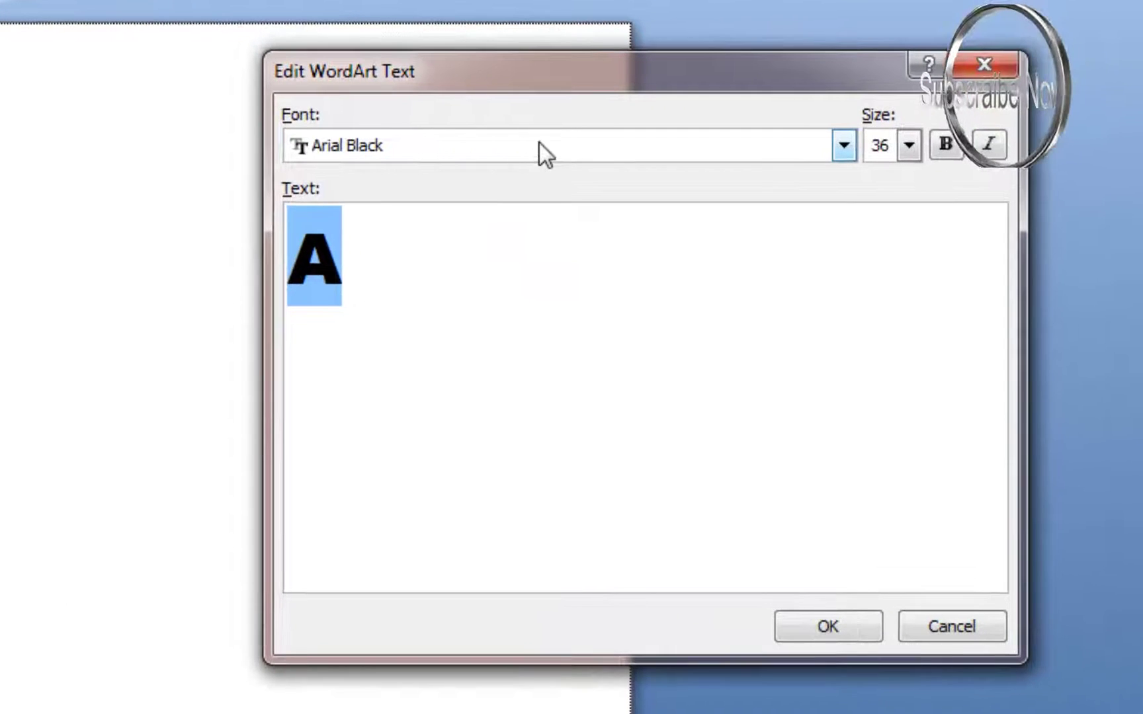
pyautogui.click(539, 146)
pyautogui.scroll(3, 627, 192)
pyautogui.press('Up')
pyautogui.press('Up')
pyautogui.press('Up')
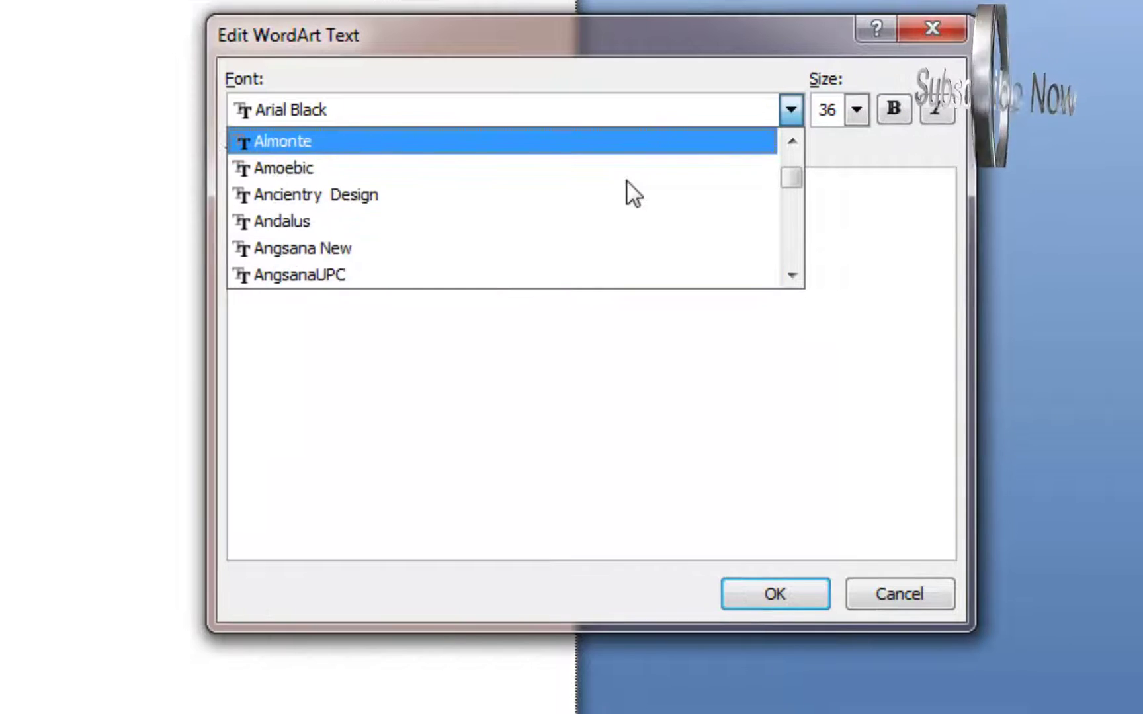
pyautogui.press('Up')
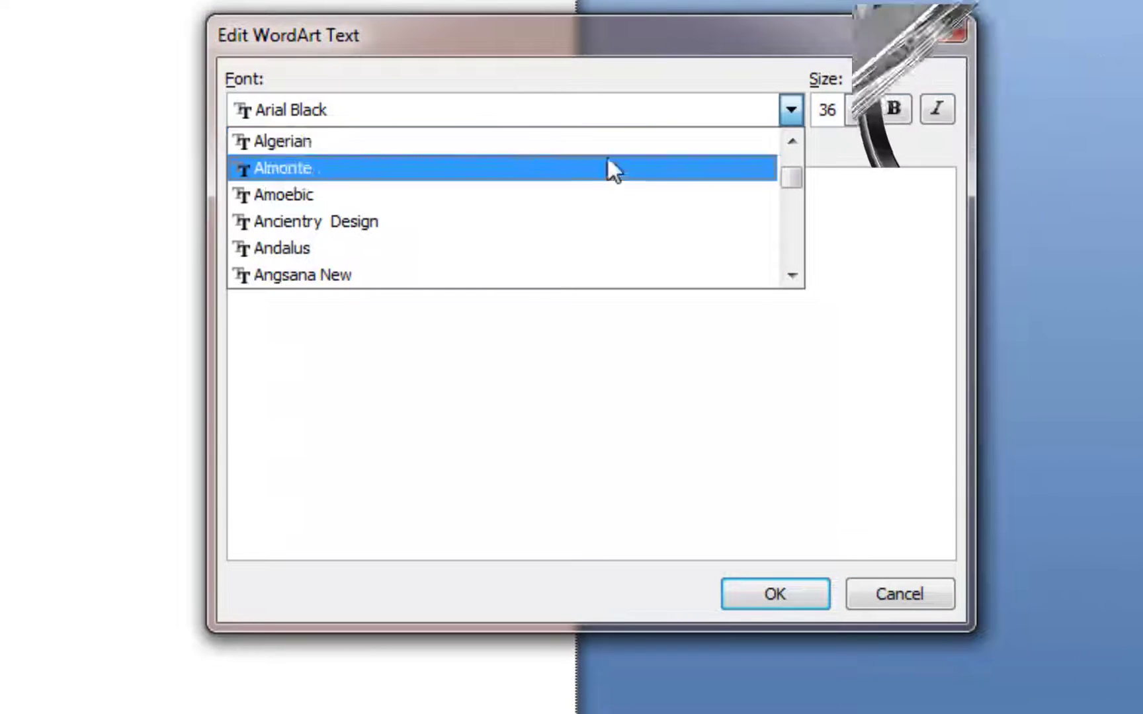
pyautogui.click(595, 152)
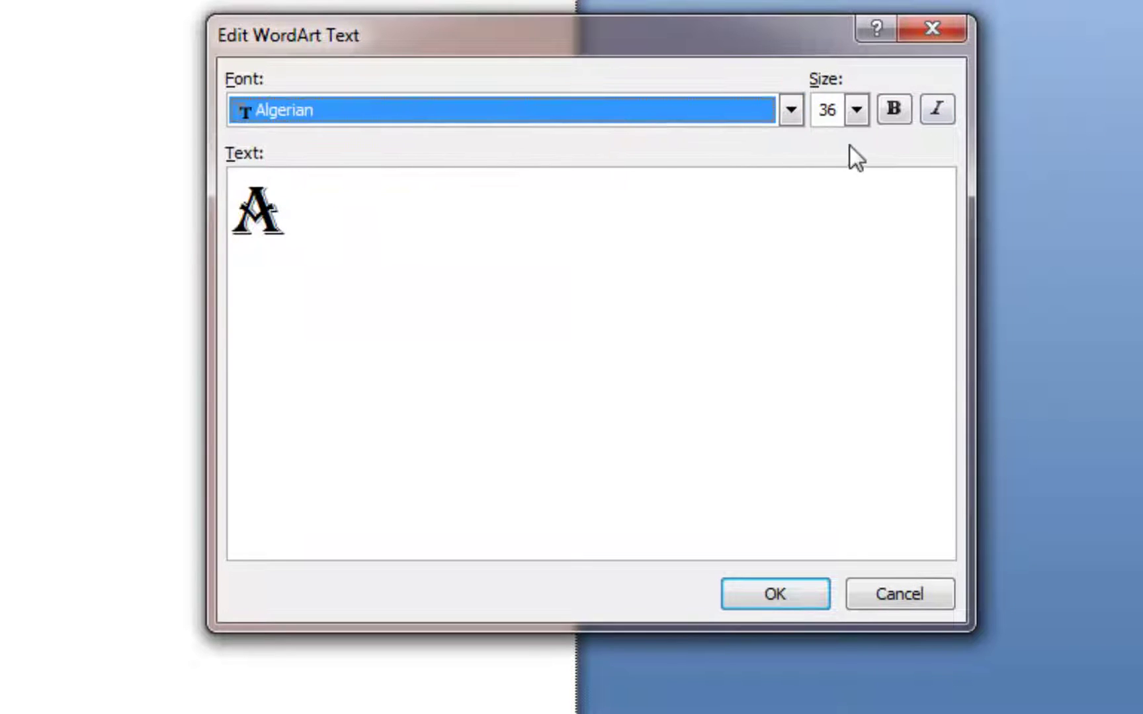
pyautogui.click(857, 121)
pyautogui.scroll(-2, 833, 220)
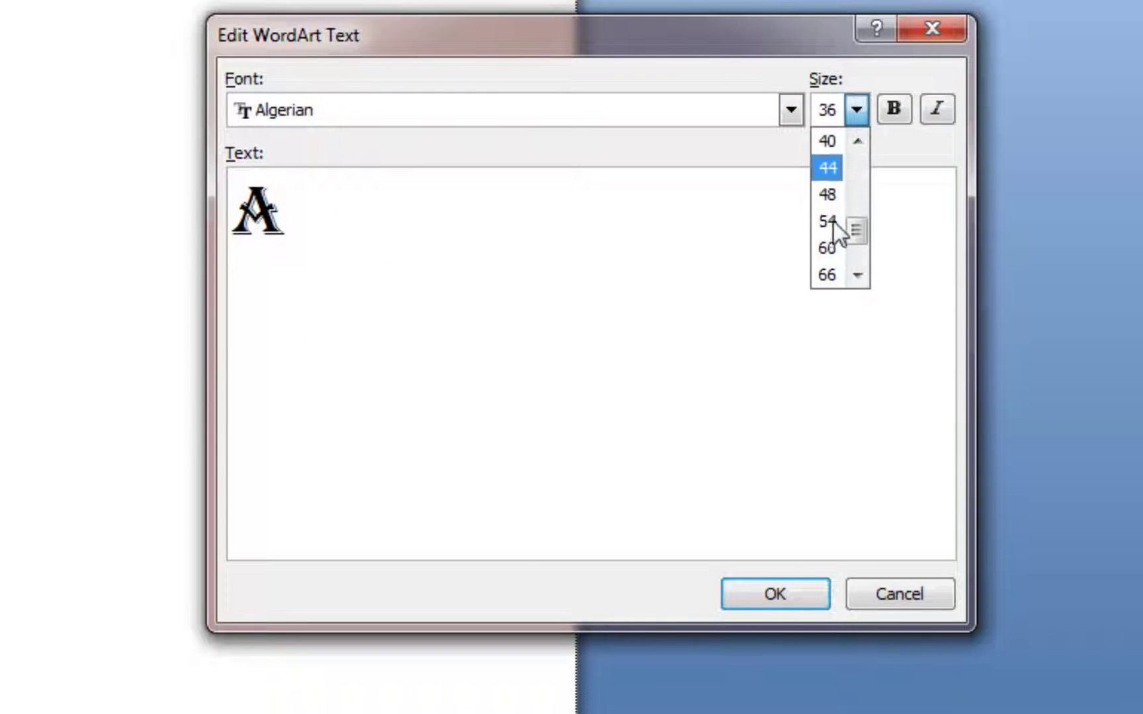
pyautogui.scroll(-1, 833, 220)
pyautogui.click(827, 248)
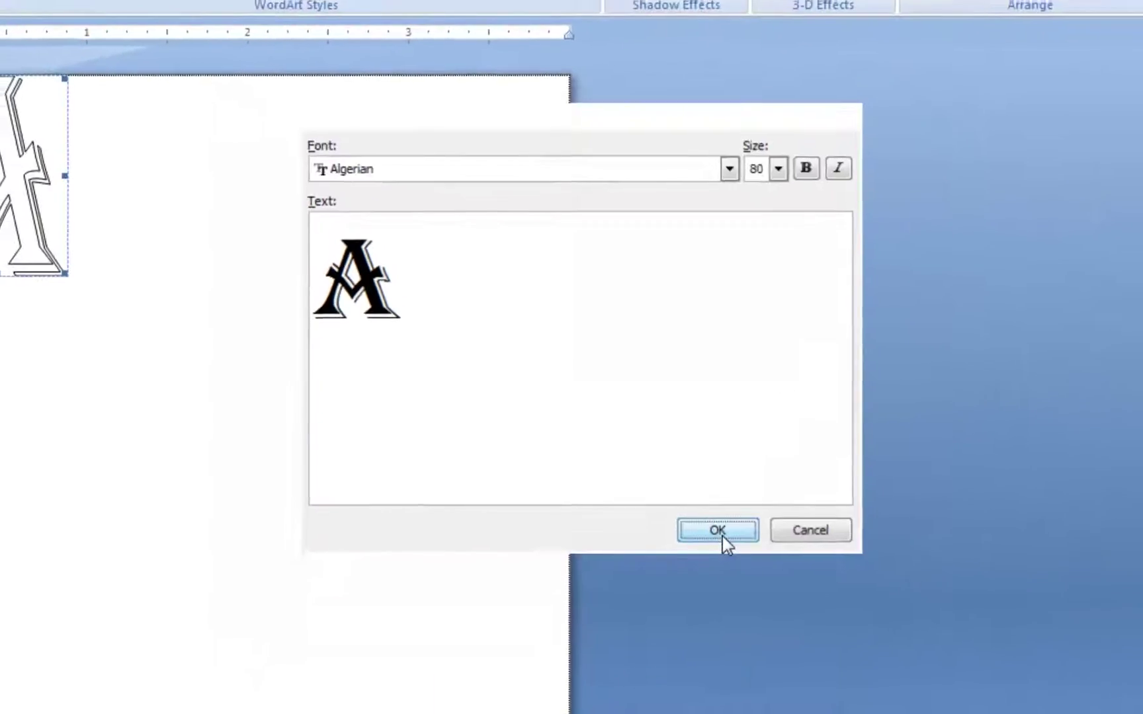
pyautogui.click(718, 530)
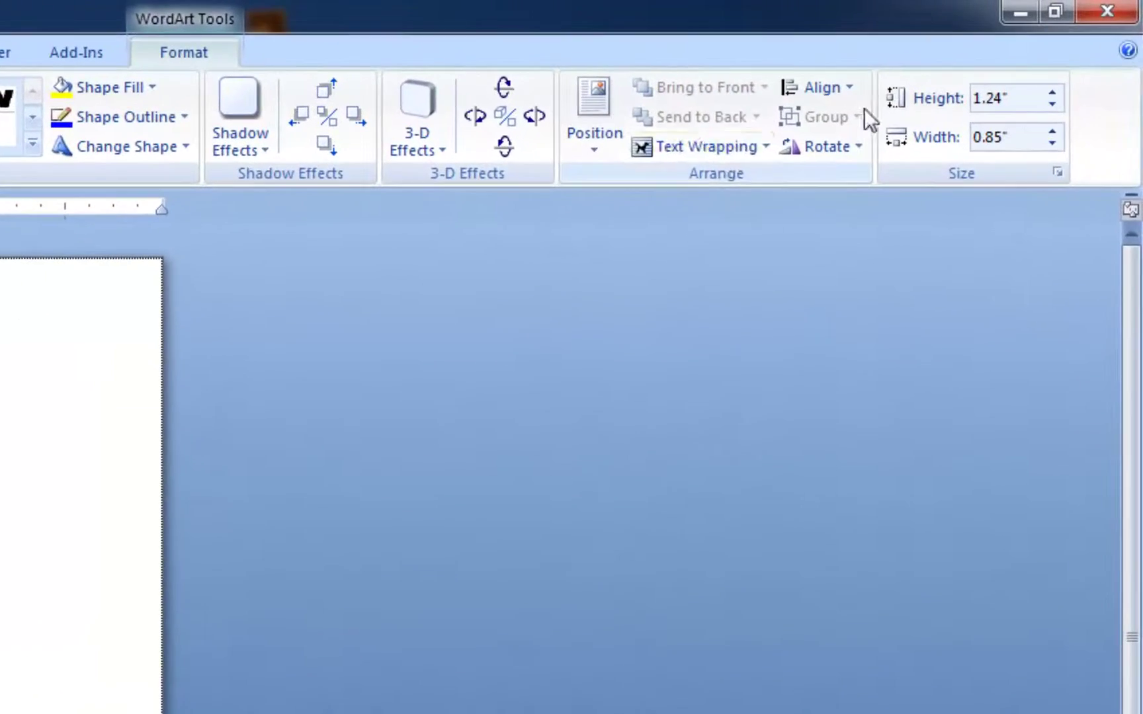
# Set the WordArt to In Front of Text, enlarge it to about 2.1 inches tall, and drag it down
pyautogui.click(707, 146)
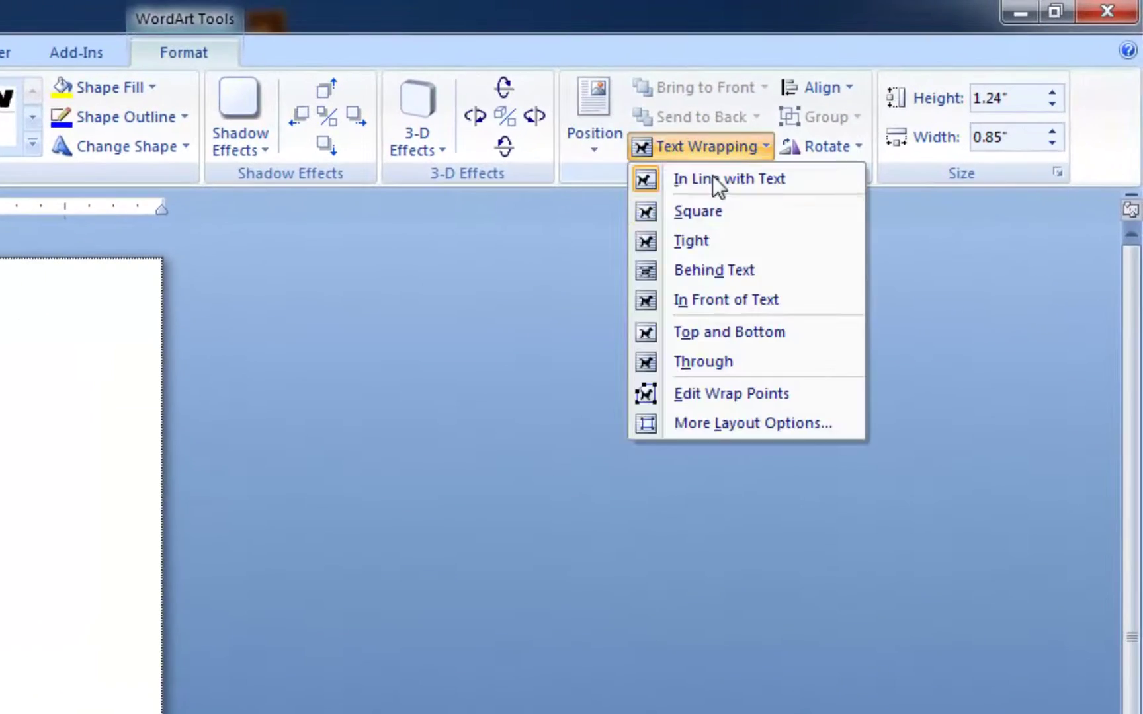
pyautogui.click(721, 302)
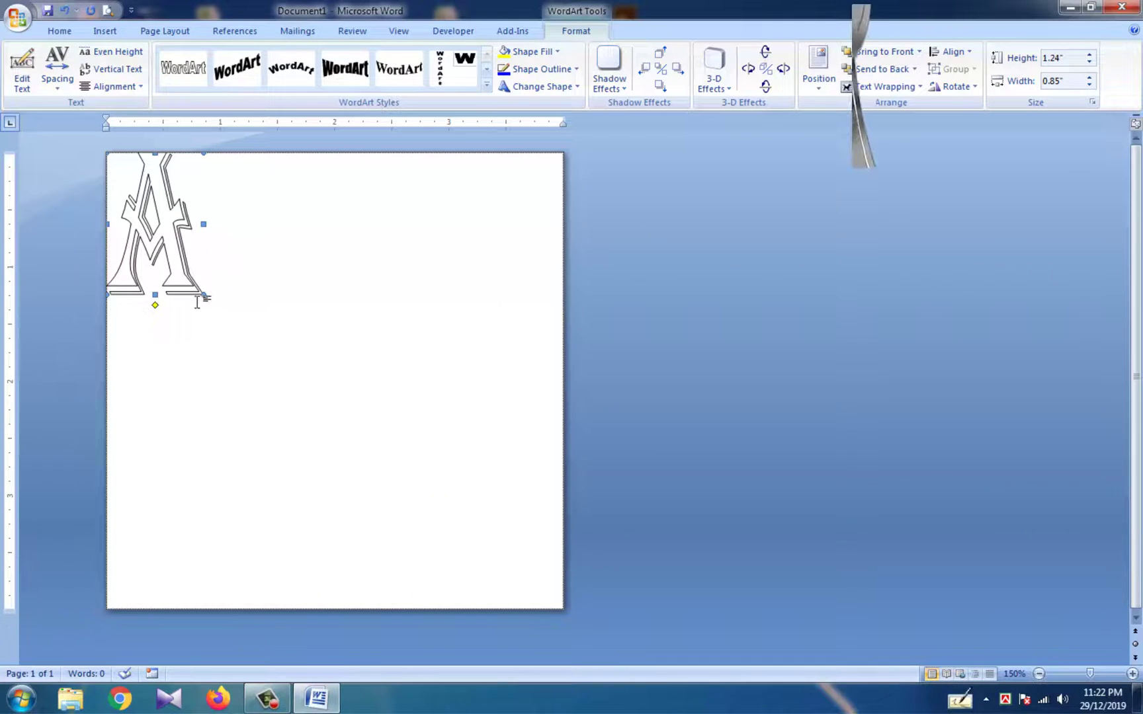
pyautogui.moveTo(197, 303)
pyautogui.mouseDown()
pyautogui.moveTo(396, 409)
pyautogui.moveTo(370, 382)
pyautogui.mouseUp()
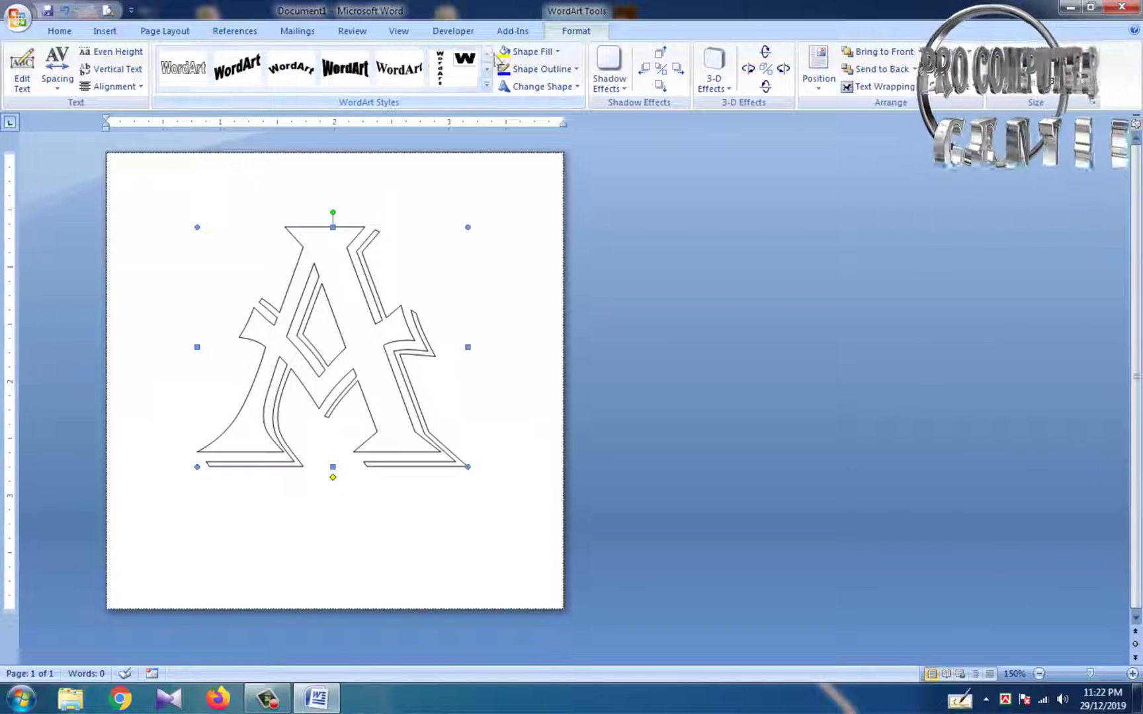
pyautogui.click(1133, 673)
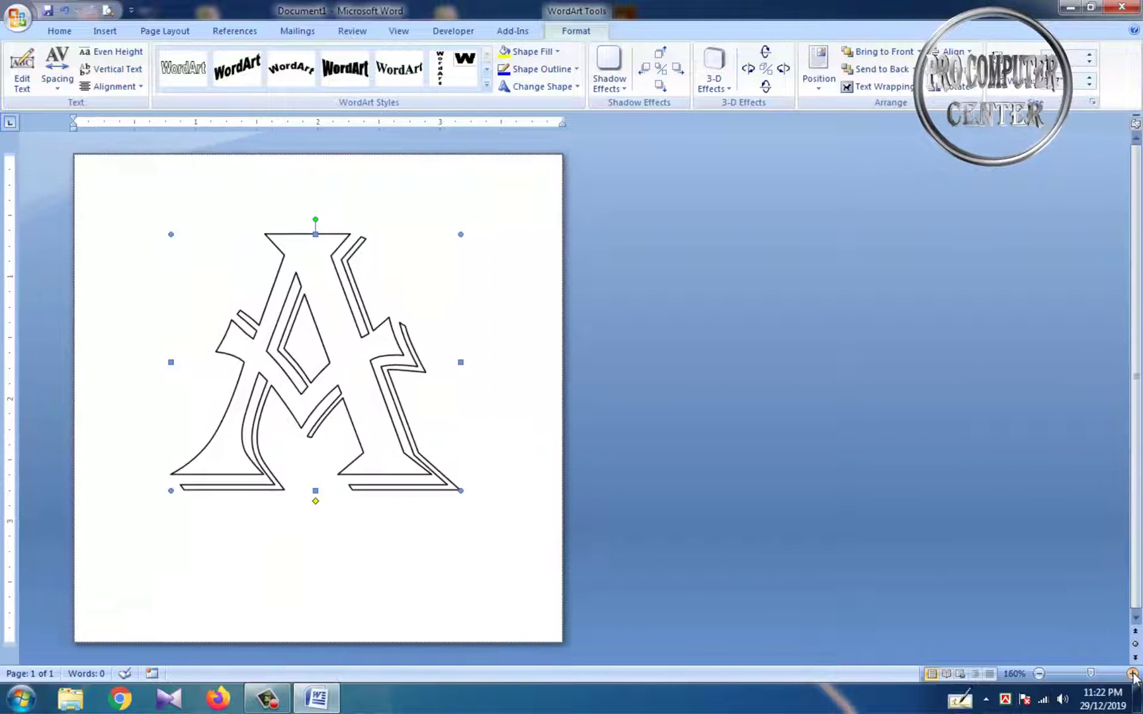
pyautogui.click(1134, 674)
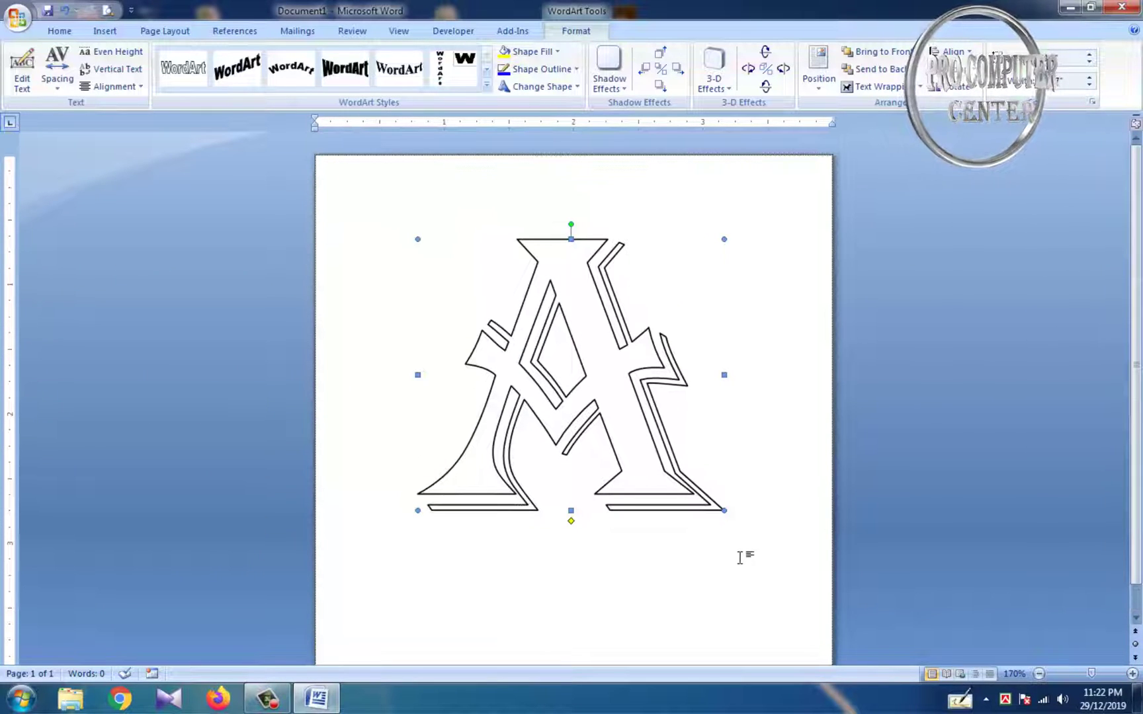
pyautogui.moveTo(651, 426); pyautogui.dragTo(653, 455)
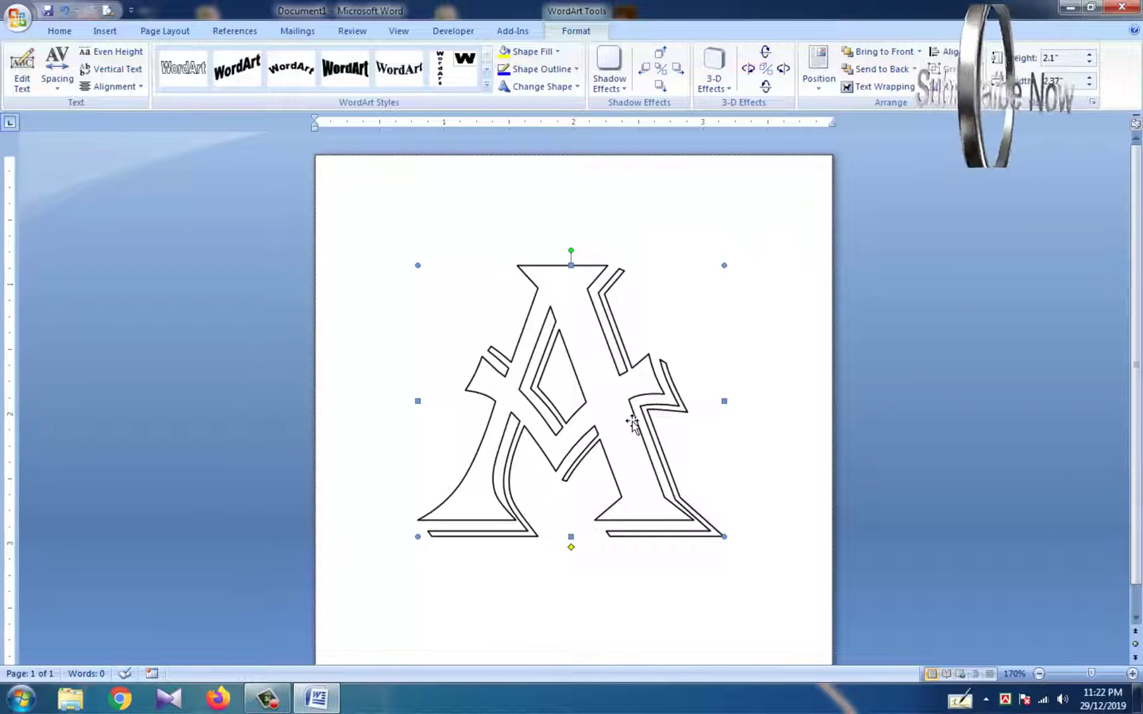
# Fill the WordArt A with the picture 7118934 from the Desktop's New folder
pyautogui.click(552, 52)
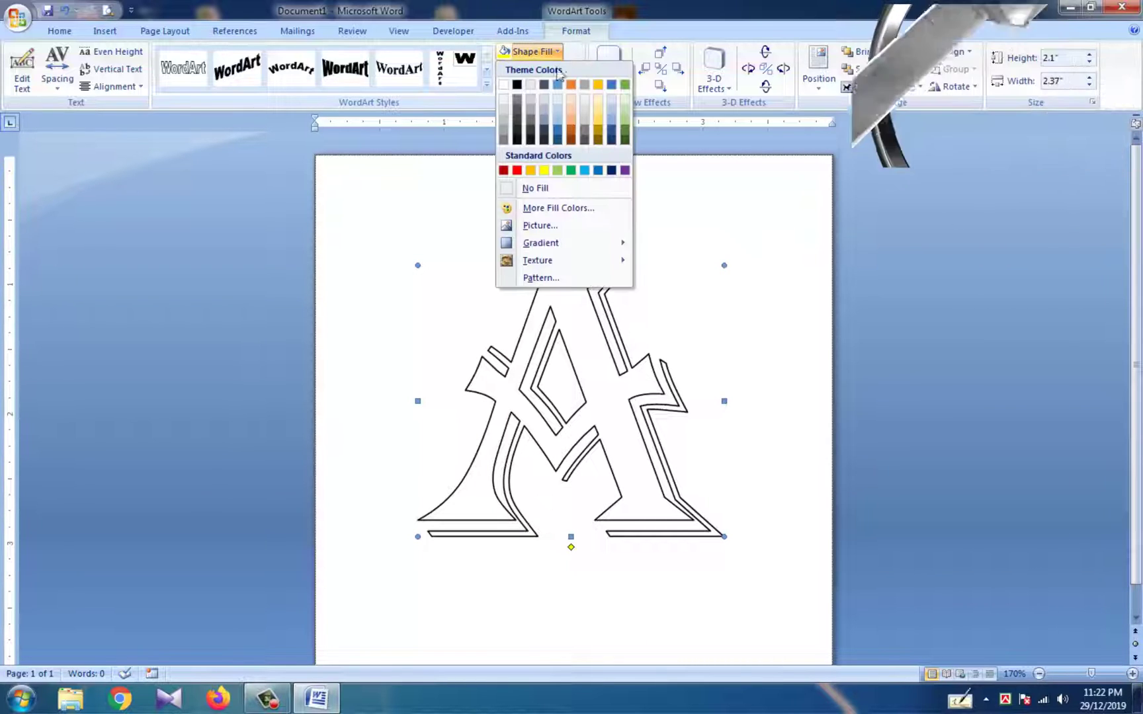
pyautogui.click(586, 226)
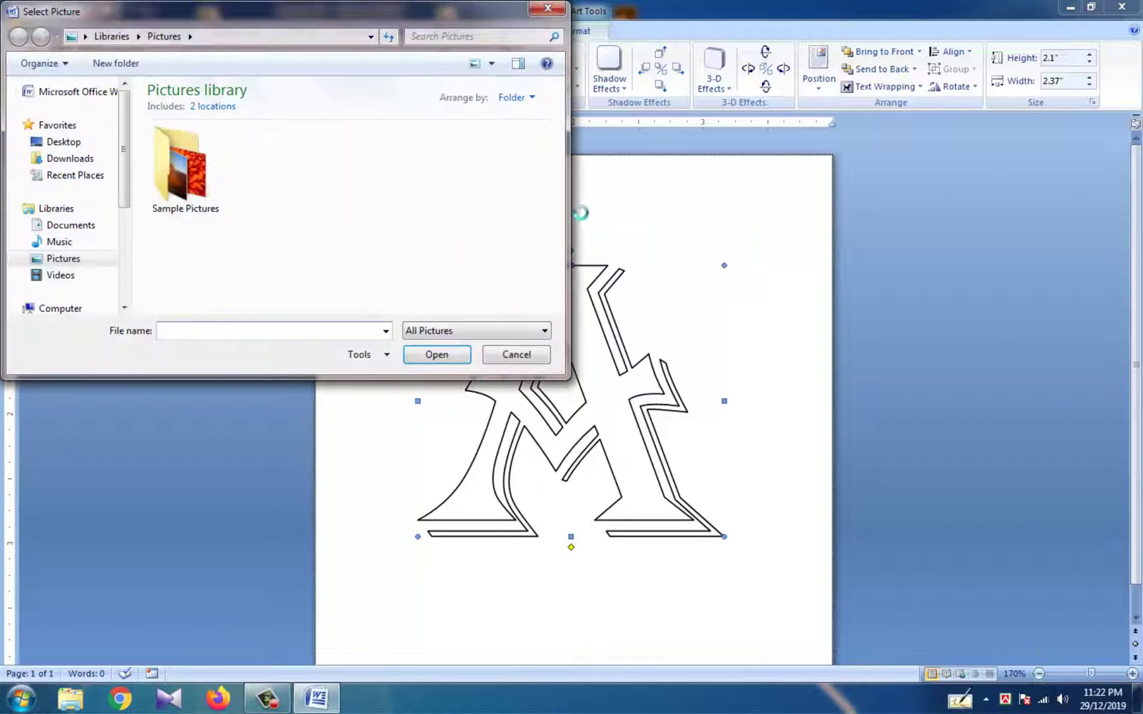
pyautogui.click(69, 142)
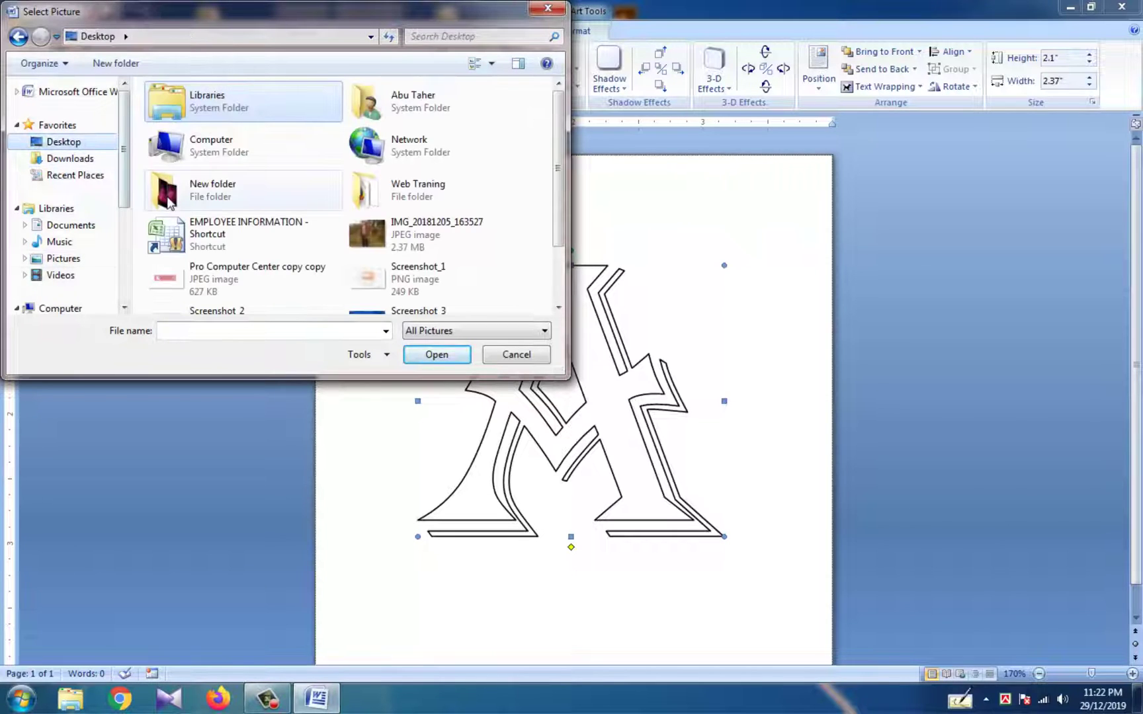
pyautogui.doubleClick(168, 202)
pyautogui.click(440, 126)
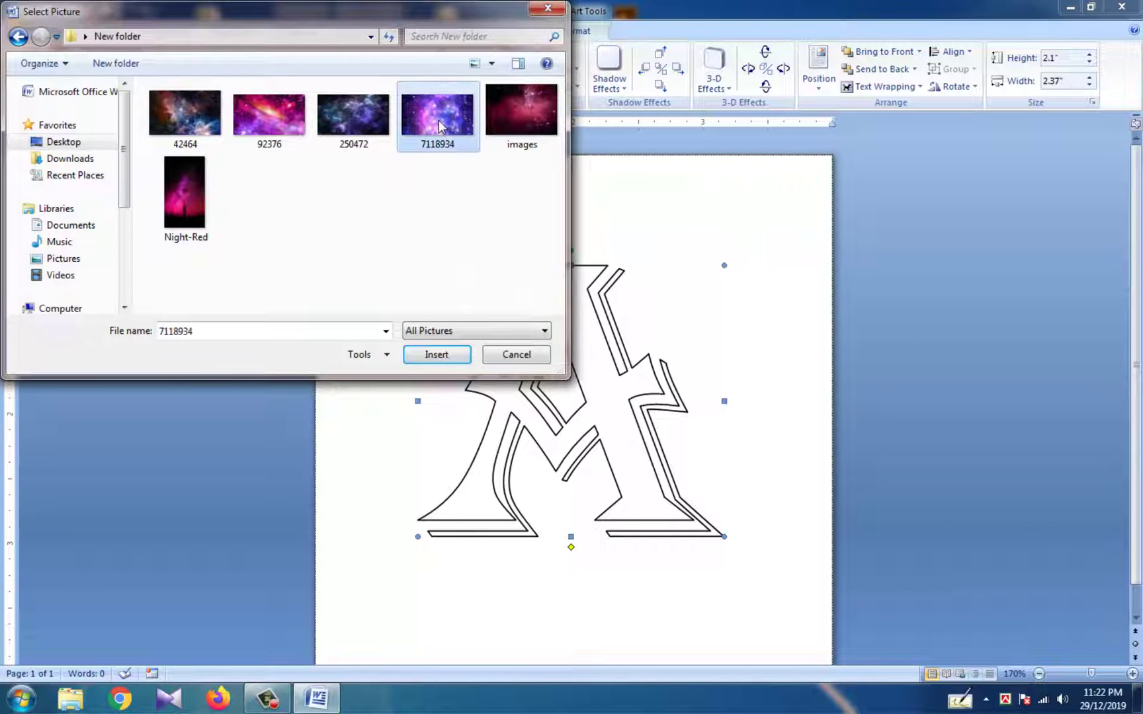
pyautogui.click(435, 355)
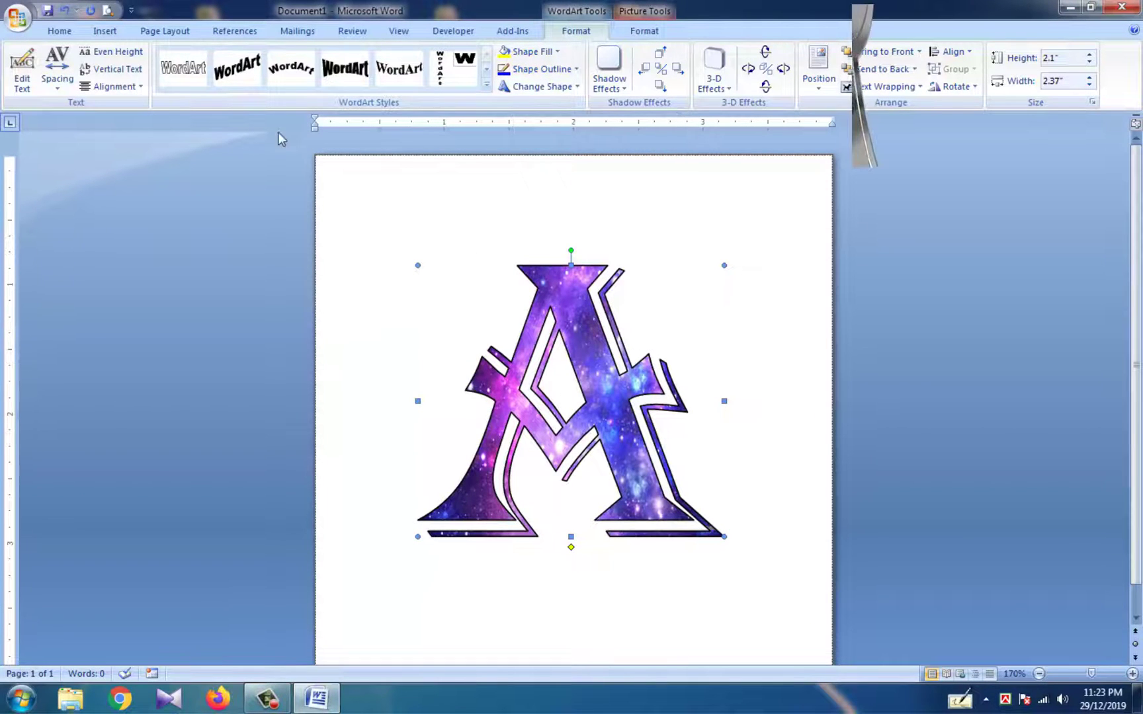
# Draw a Donut basic shape around the galaxy-filled A
pyautogui.click(107, 32)
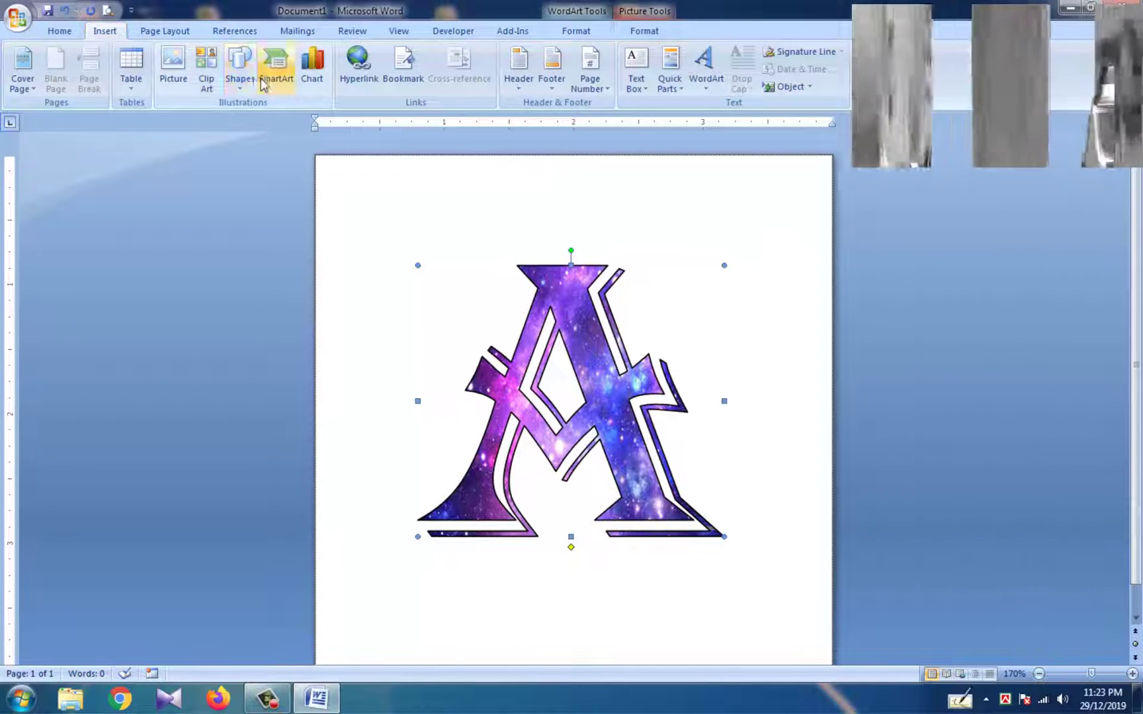
pyautogui.click(239, 69)
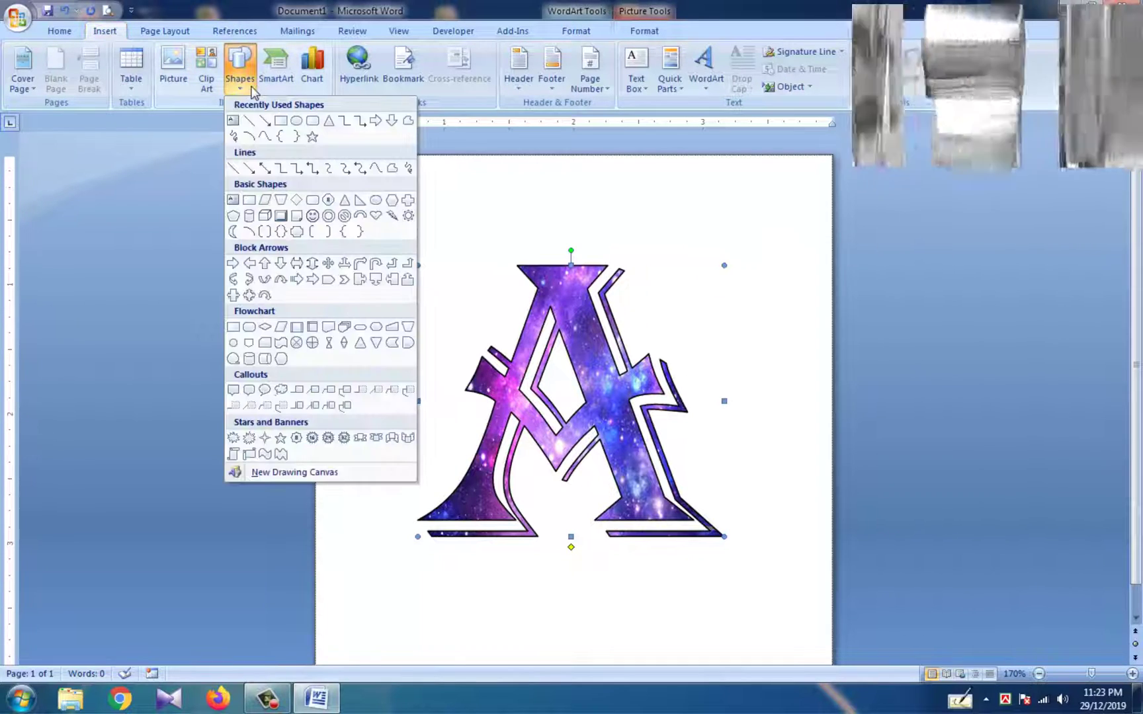
pyautogui.click(329, 217)
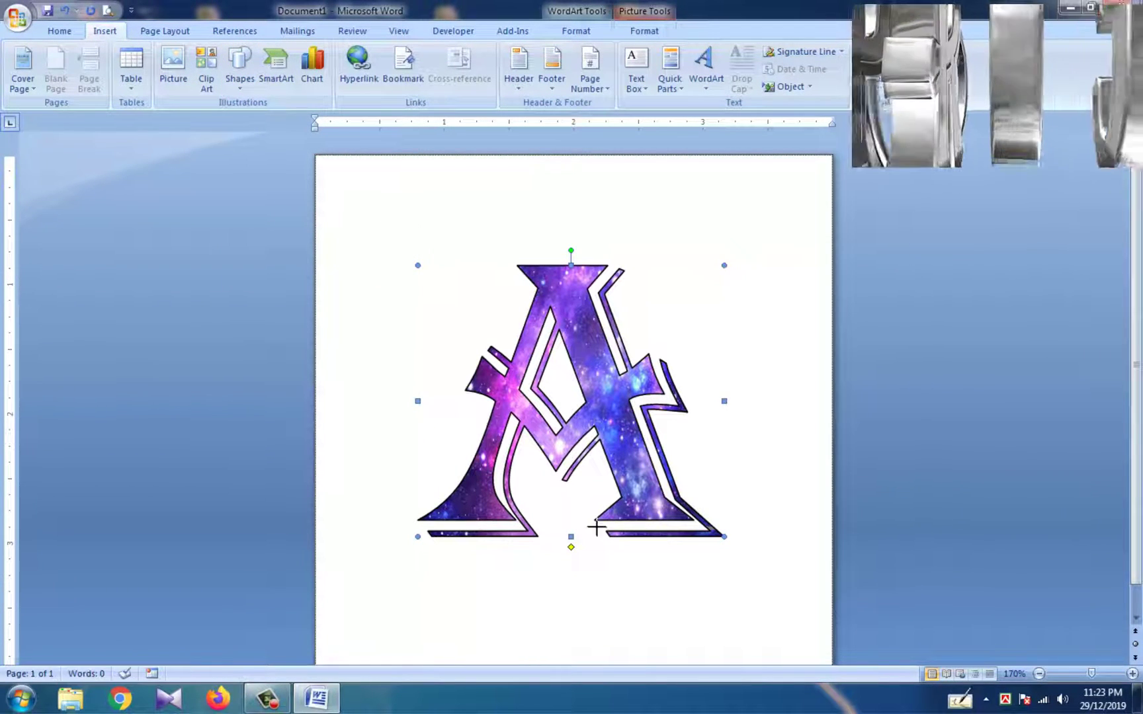
pyautogui.moveTo(596, 528); pyautogui.dragTo(774, 634)
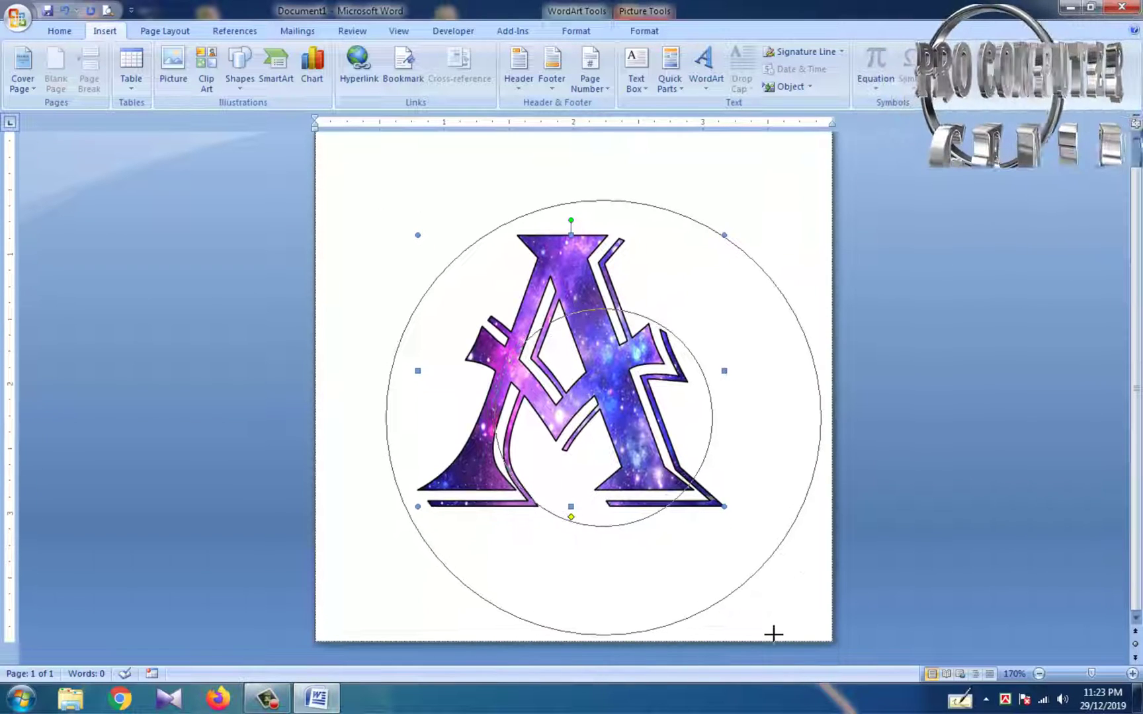